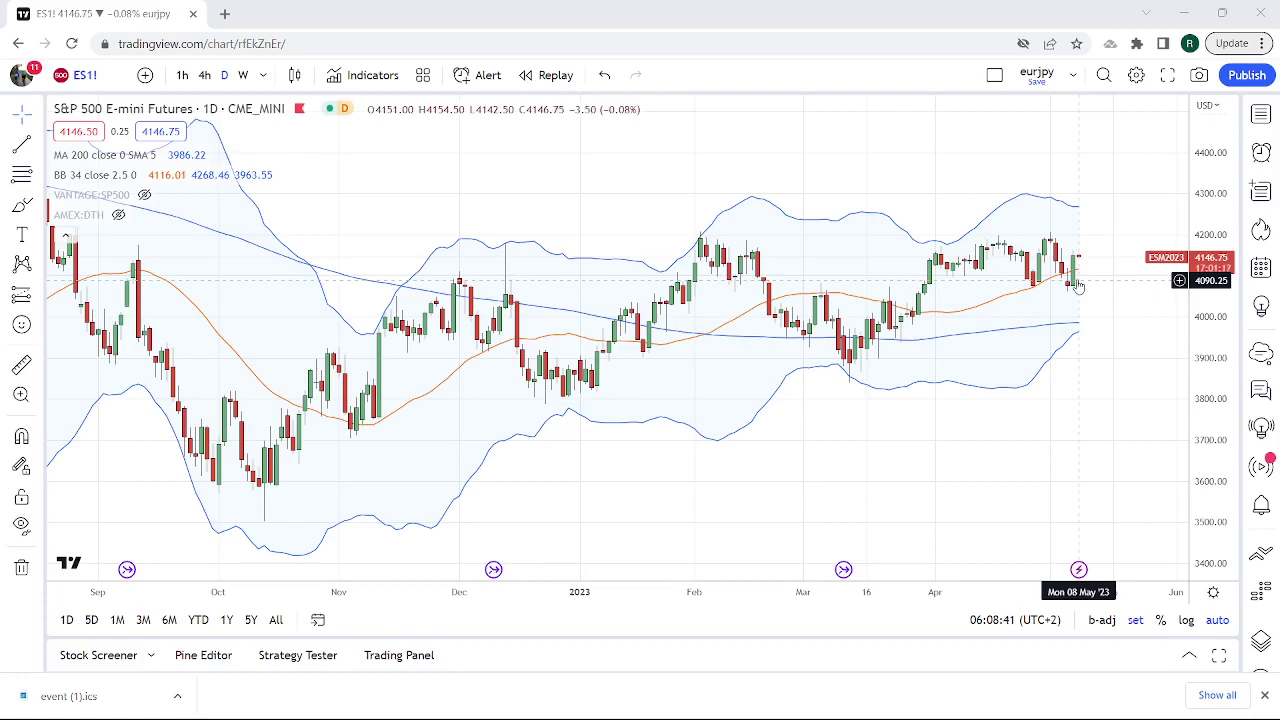
- Show the watchlist panel beside the ES1! daily chart and scroll down through its instruments
click(1261, 116)
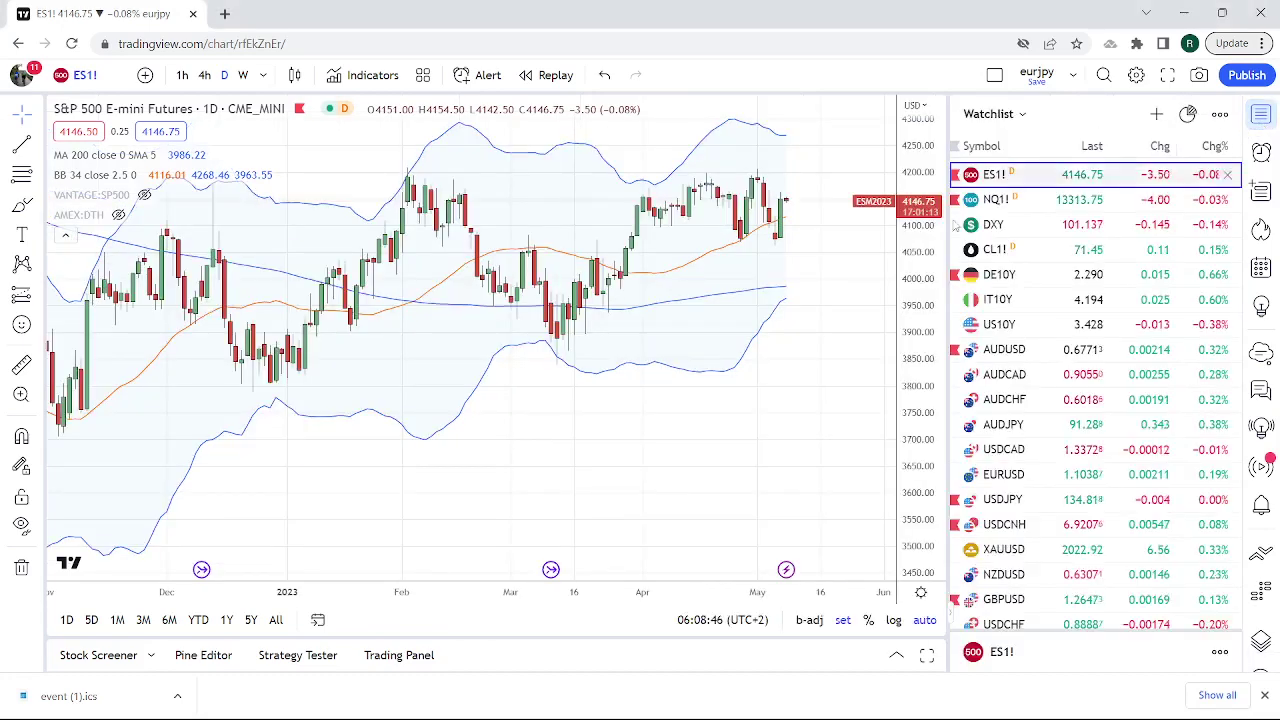
scroll(690, 365, down, 2)
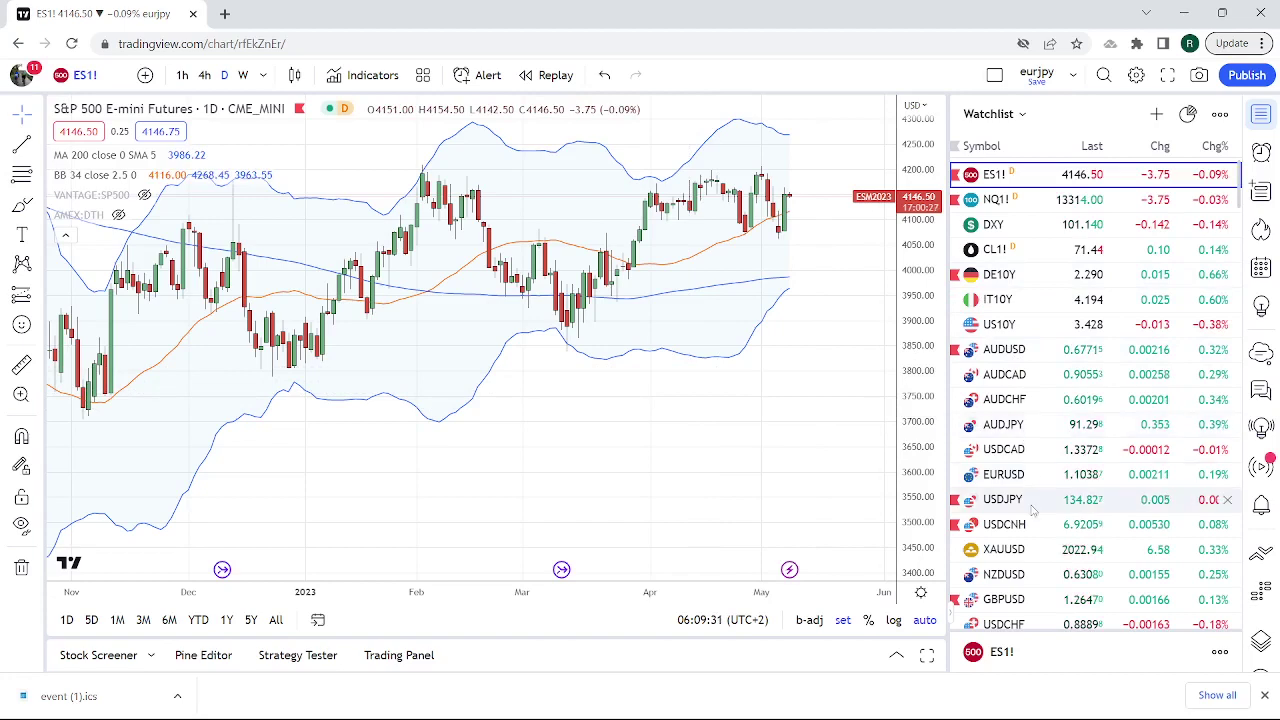
- Load EURUSD from the watchlist and zoom its daily chart in on the March–May candles
click(1015, 477)
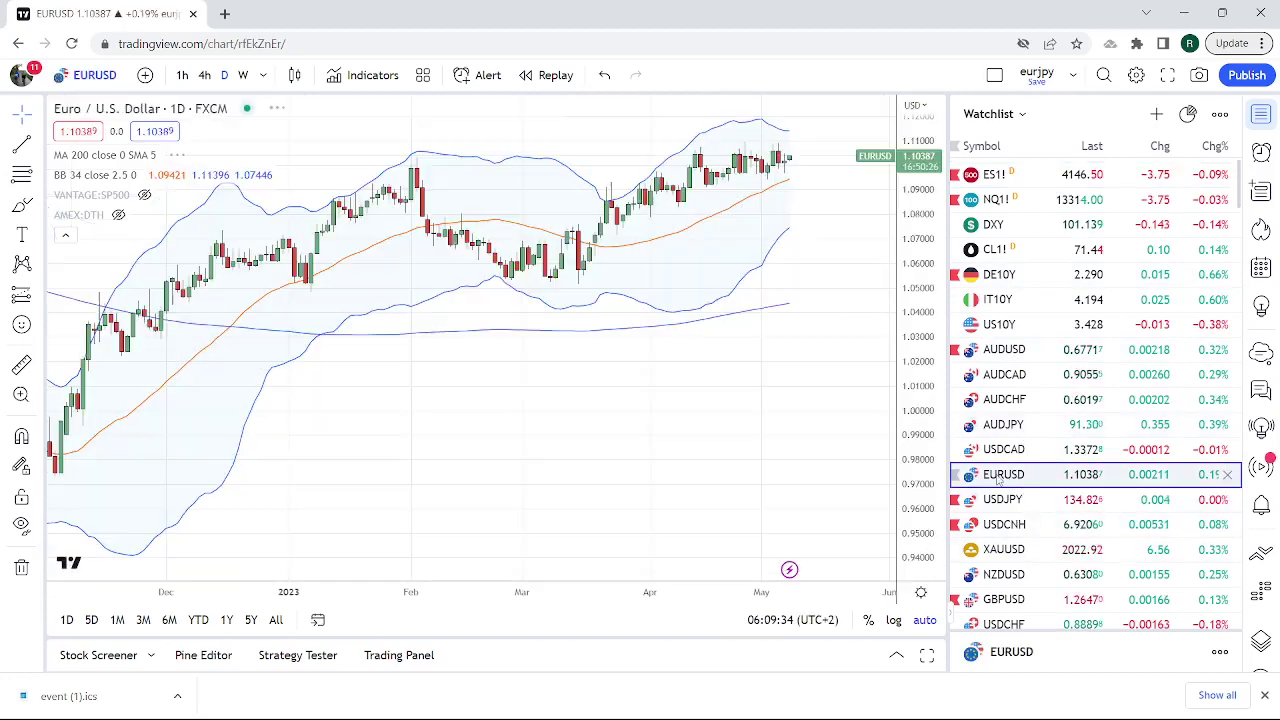
scroll(612, 373, up, 3)
scroll(612, 373, up, 2)
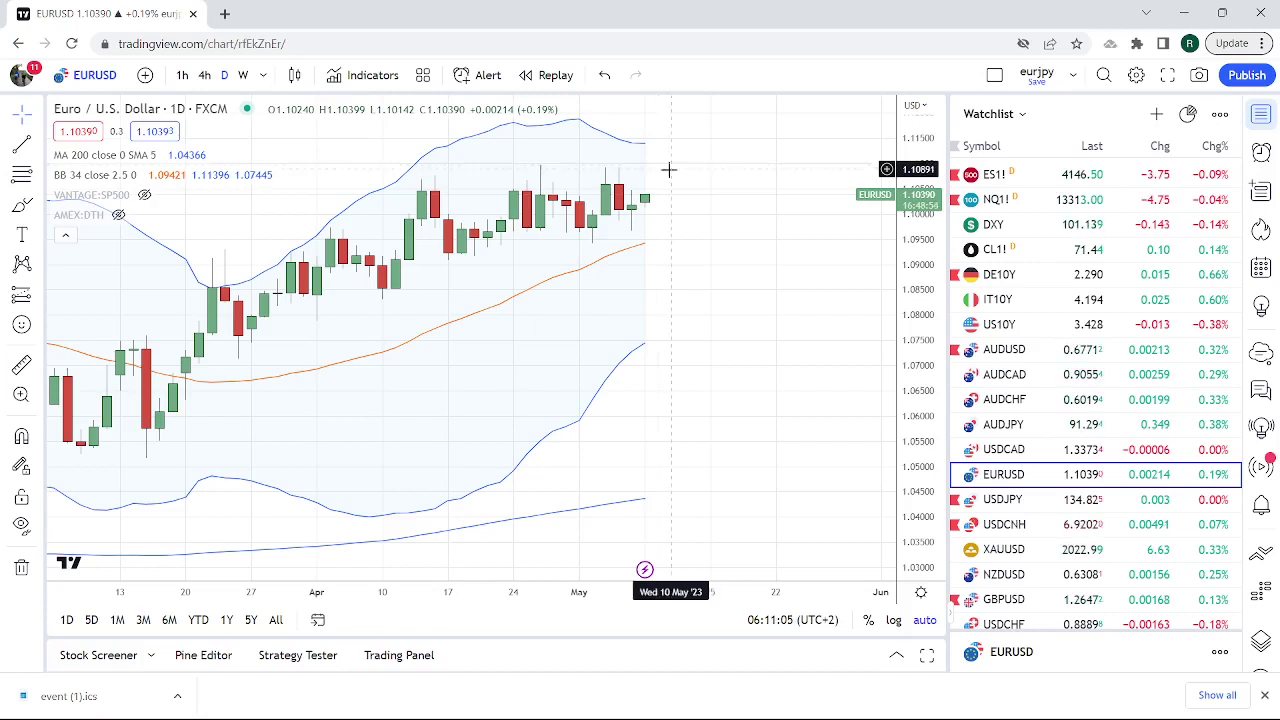
scroll(1085, 413, down, 3)
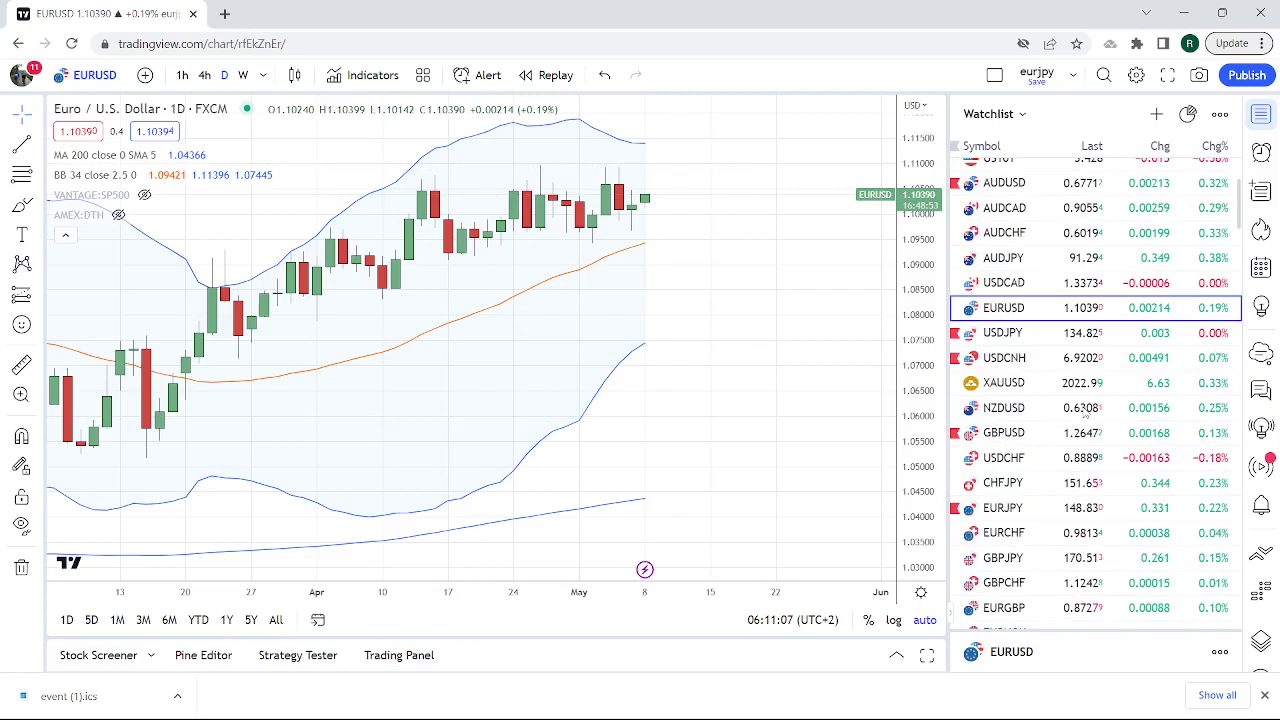
- Load GBPUSD from the watchlist and view it on 1-hour candles
click(1025, 438)
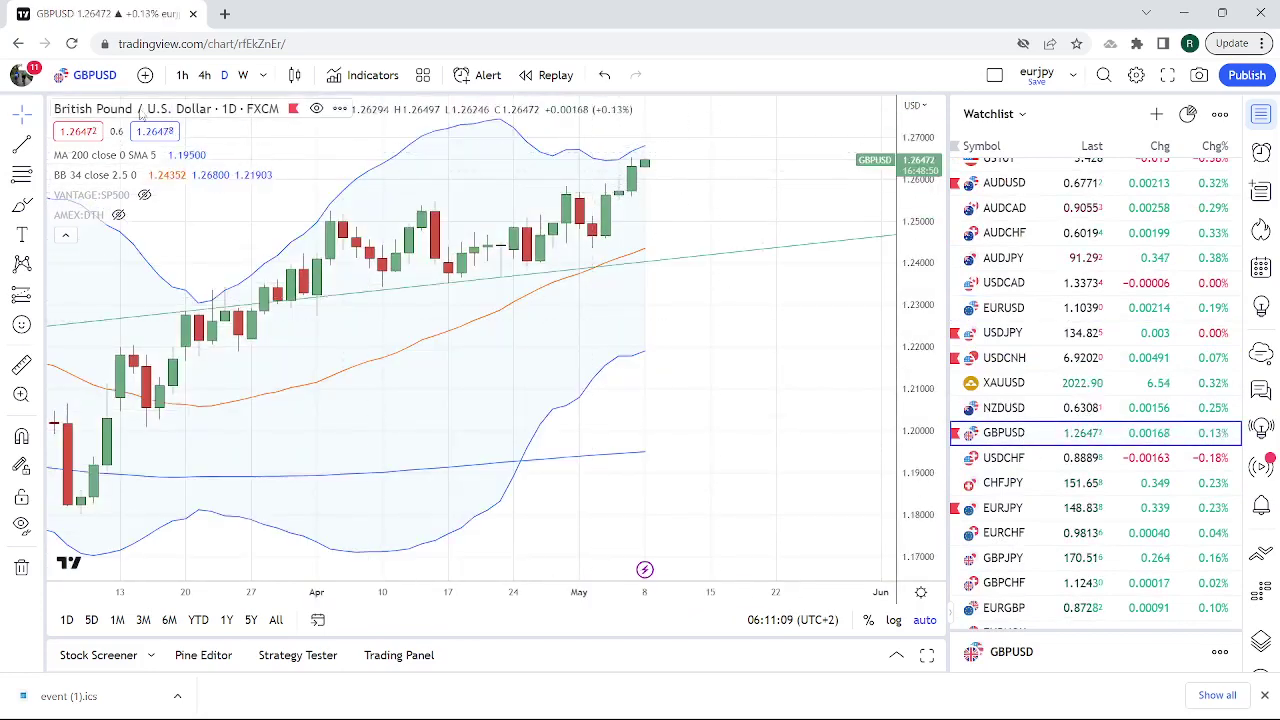
click(182, 76)
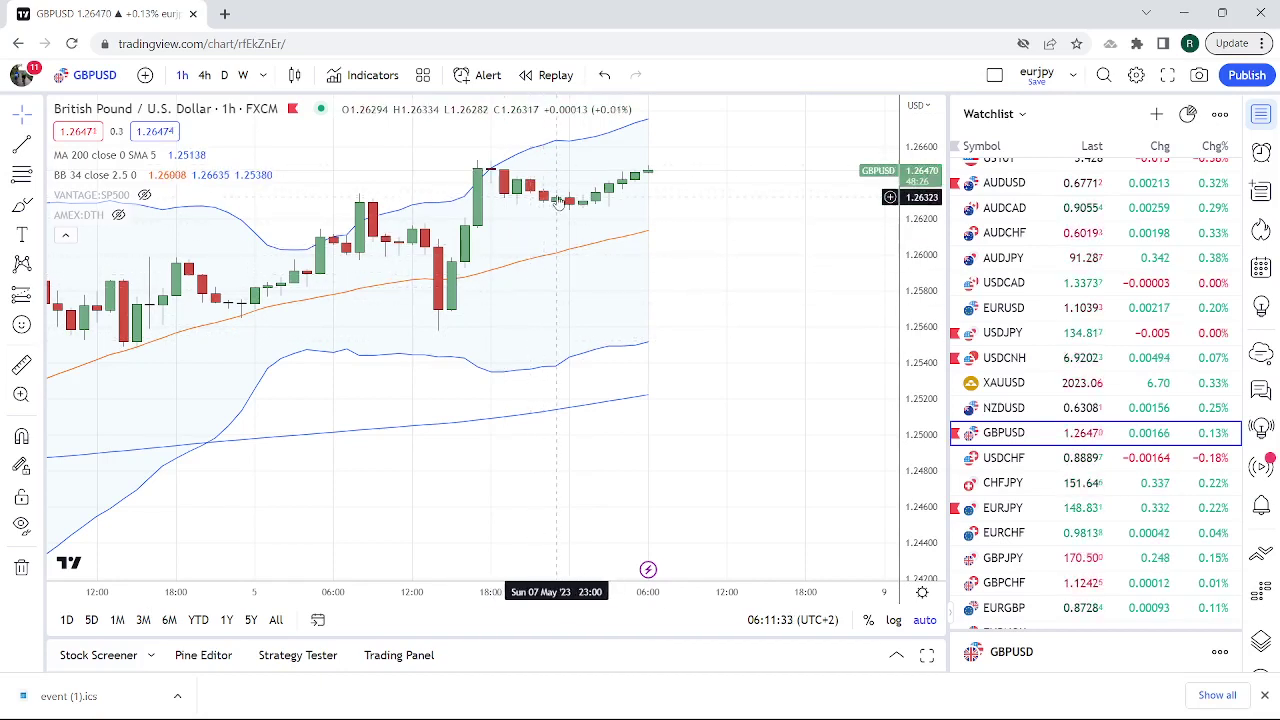
scroll(497, 243, down, 3)
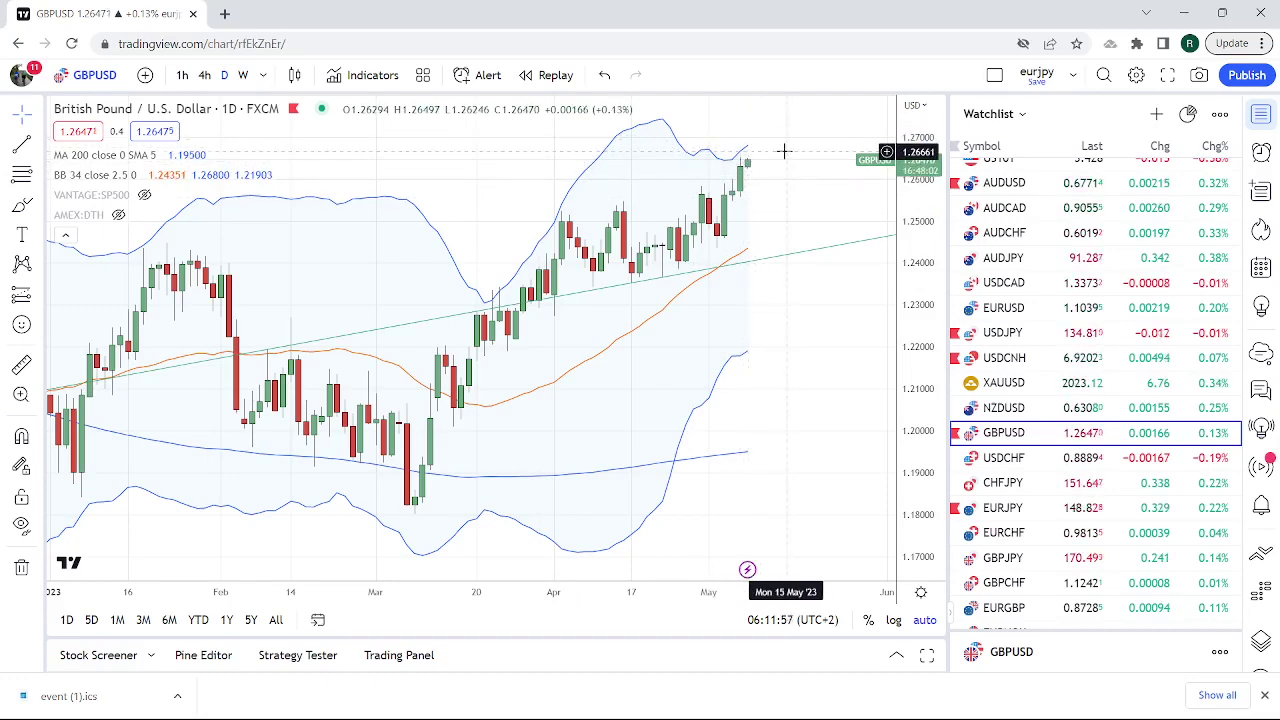
- Zoom the GBPUSD daily chart to show January through May, with the watchlist scrolled toward EURNOK
scroll(766, 146, down, 2)
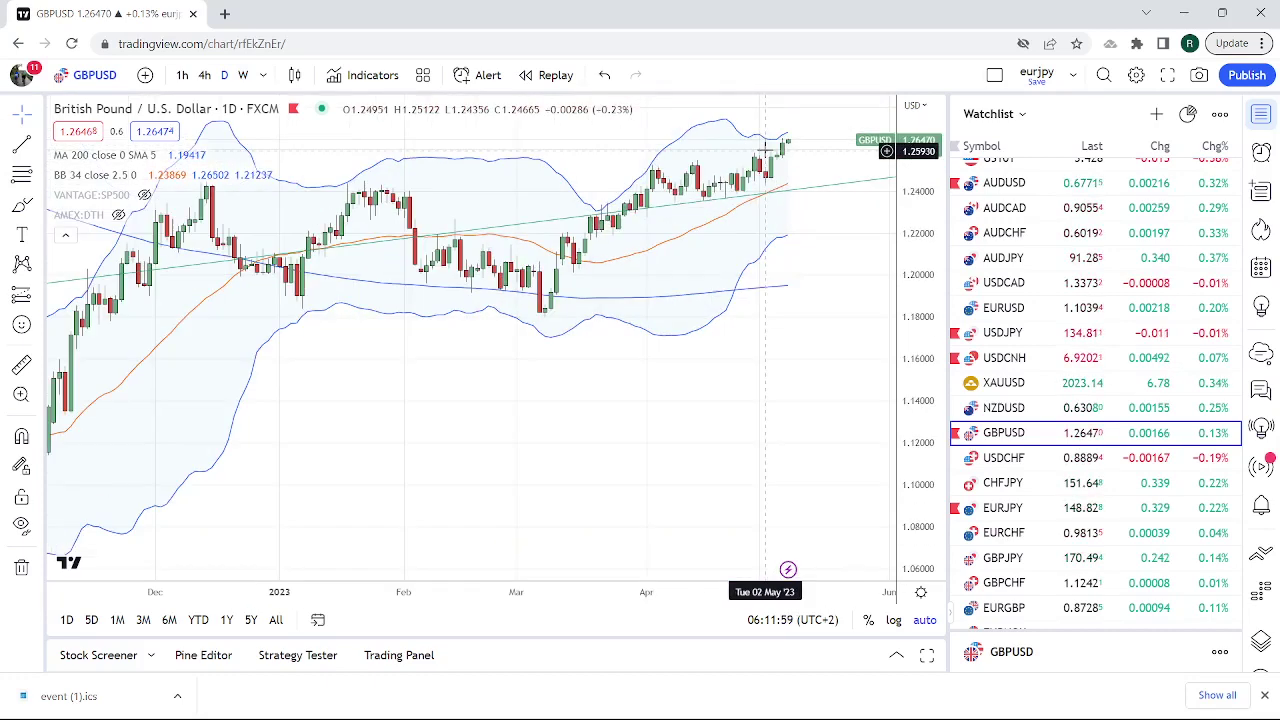
scroll(765, 148, up, 3)
scroll(764, 150, down, 1)
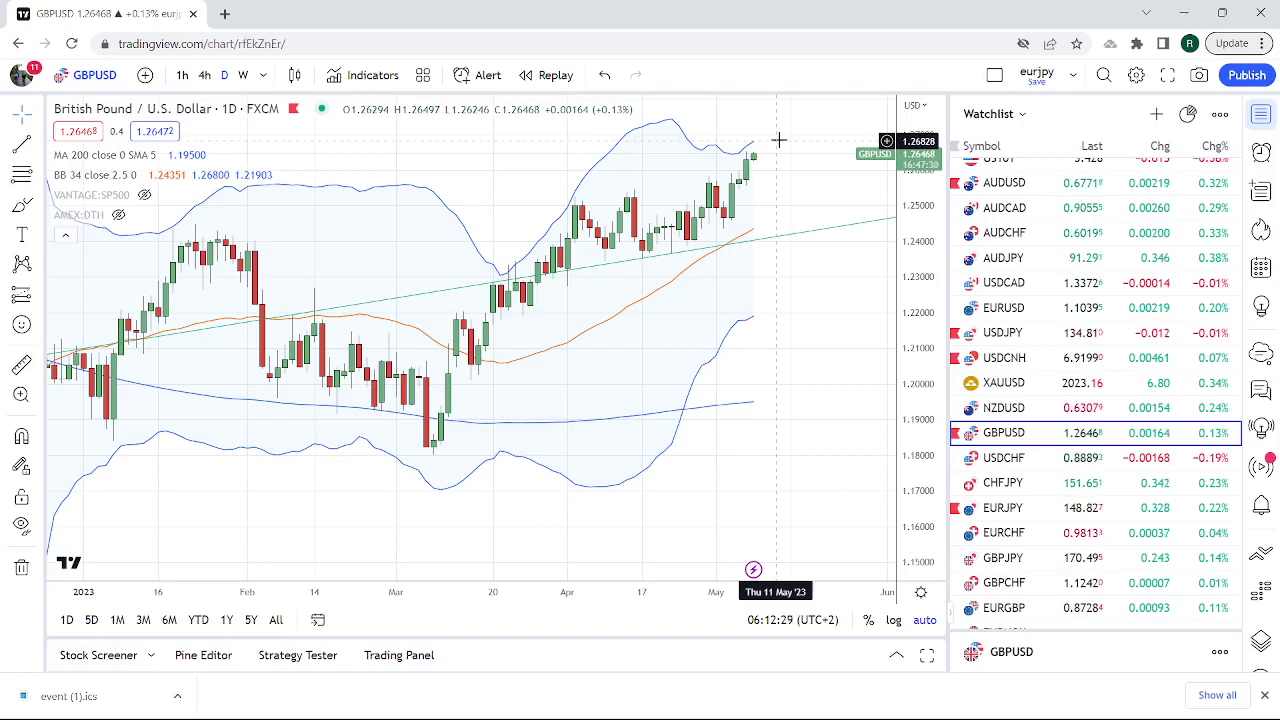
scroll(1131, 280, down, 1)
scroll(1131, 280, down, 3)
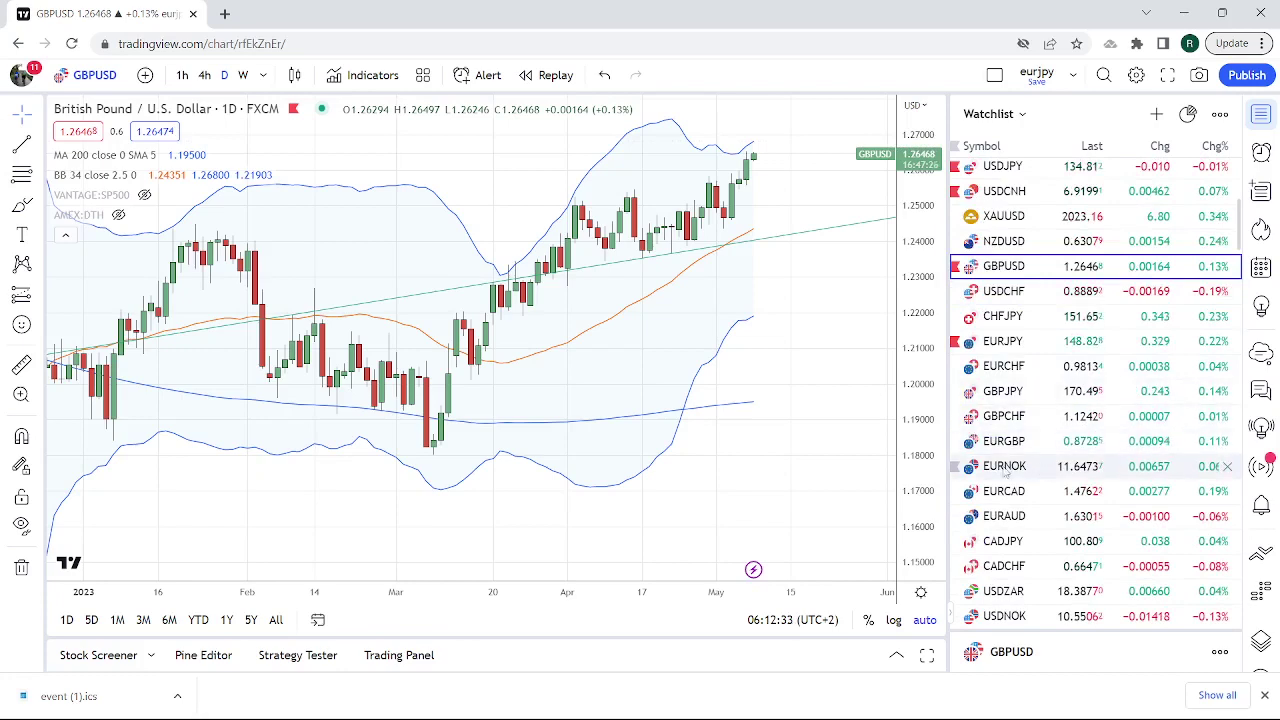
- Load the EURNOK daily chart from the watchlist and return the list to the top
click(1040, 470)
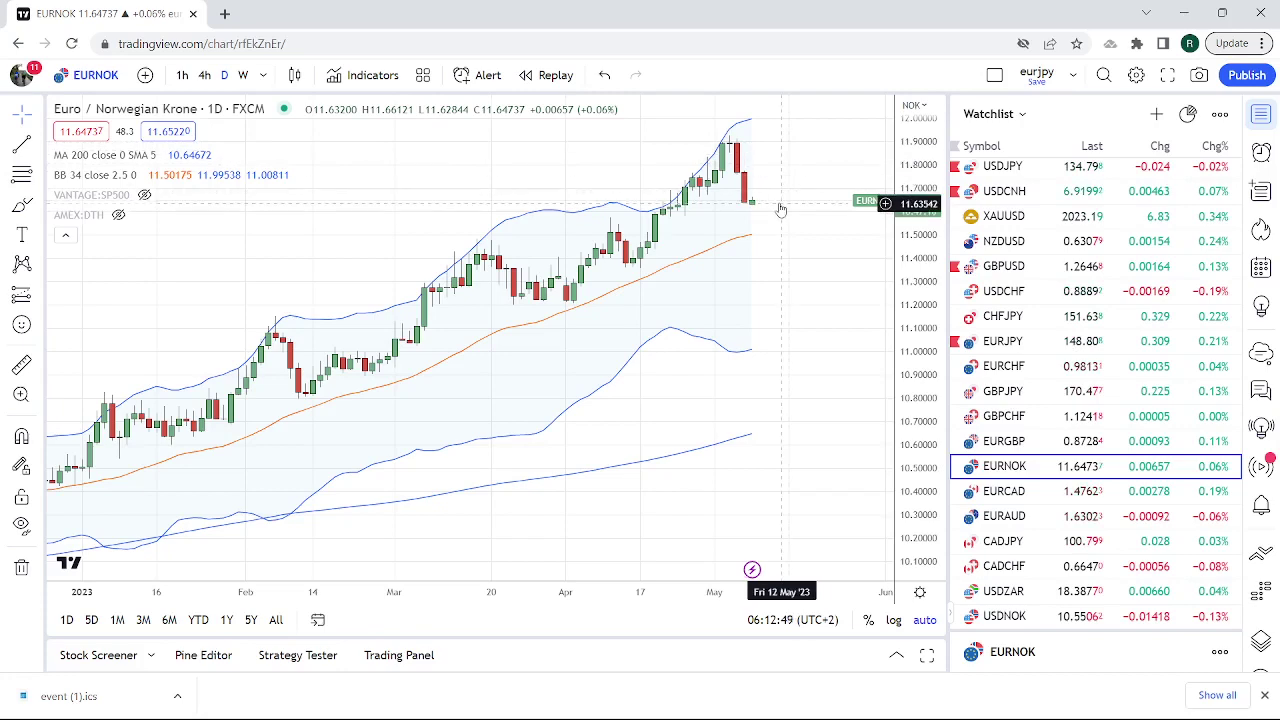
scroll(1058, 325, up, 5)
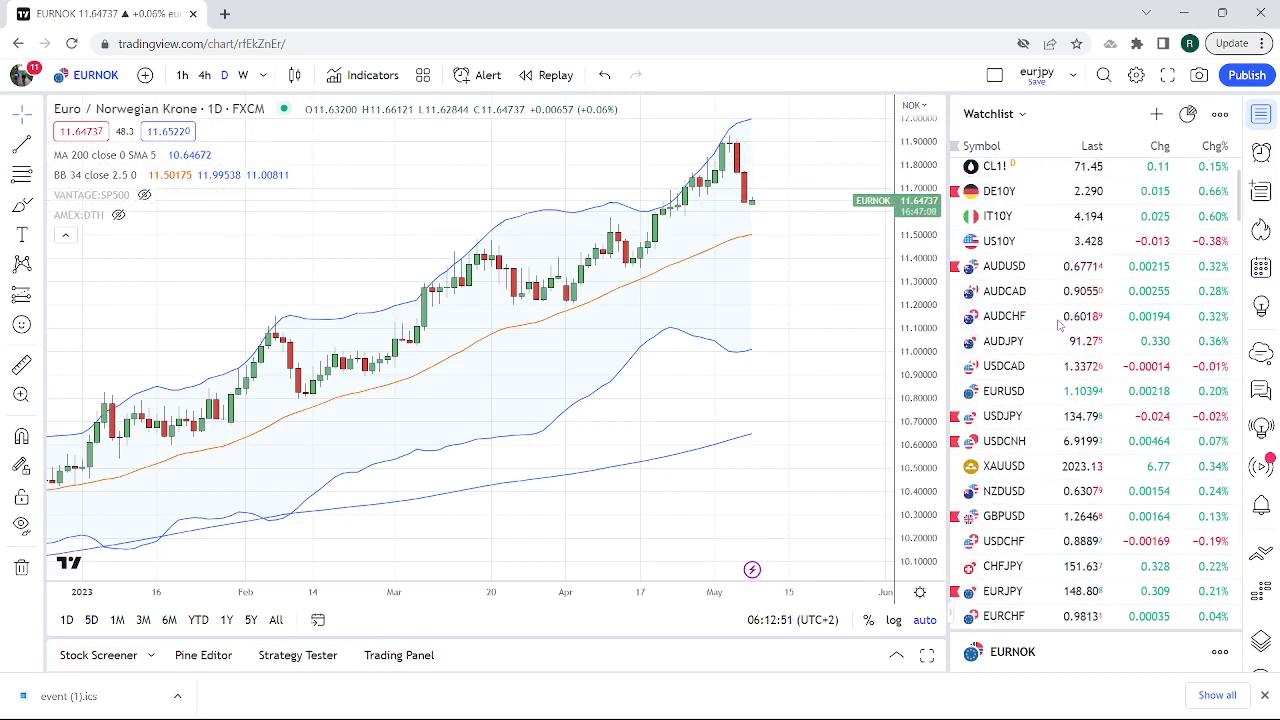
scroll(1050, 270, up, 2)
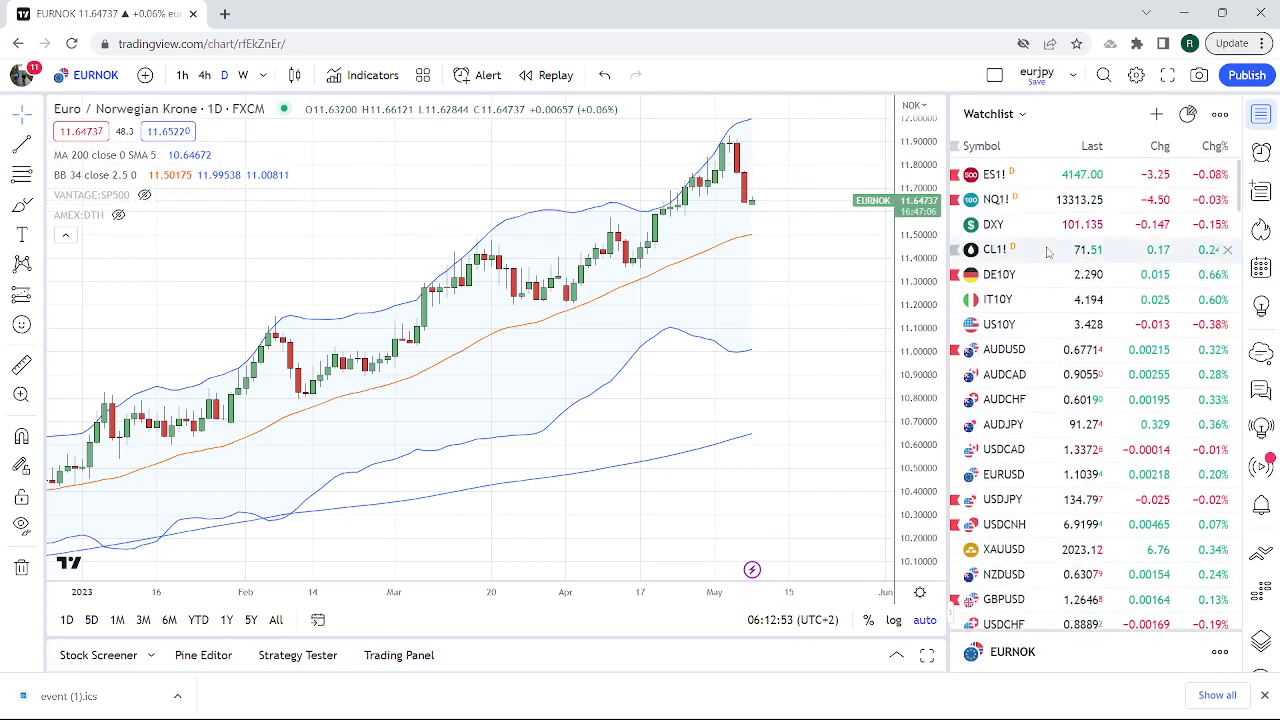
click(1047, 250)
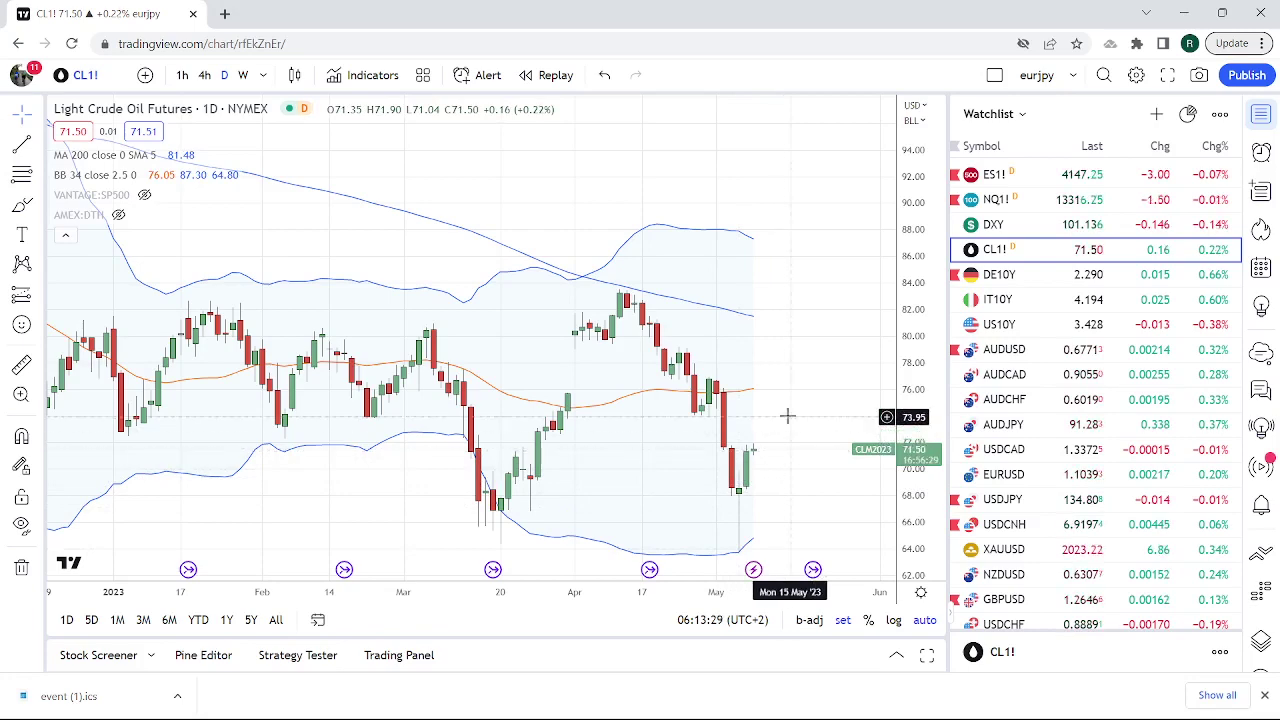
scroll(787, 415, down, 2)
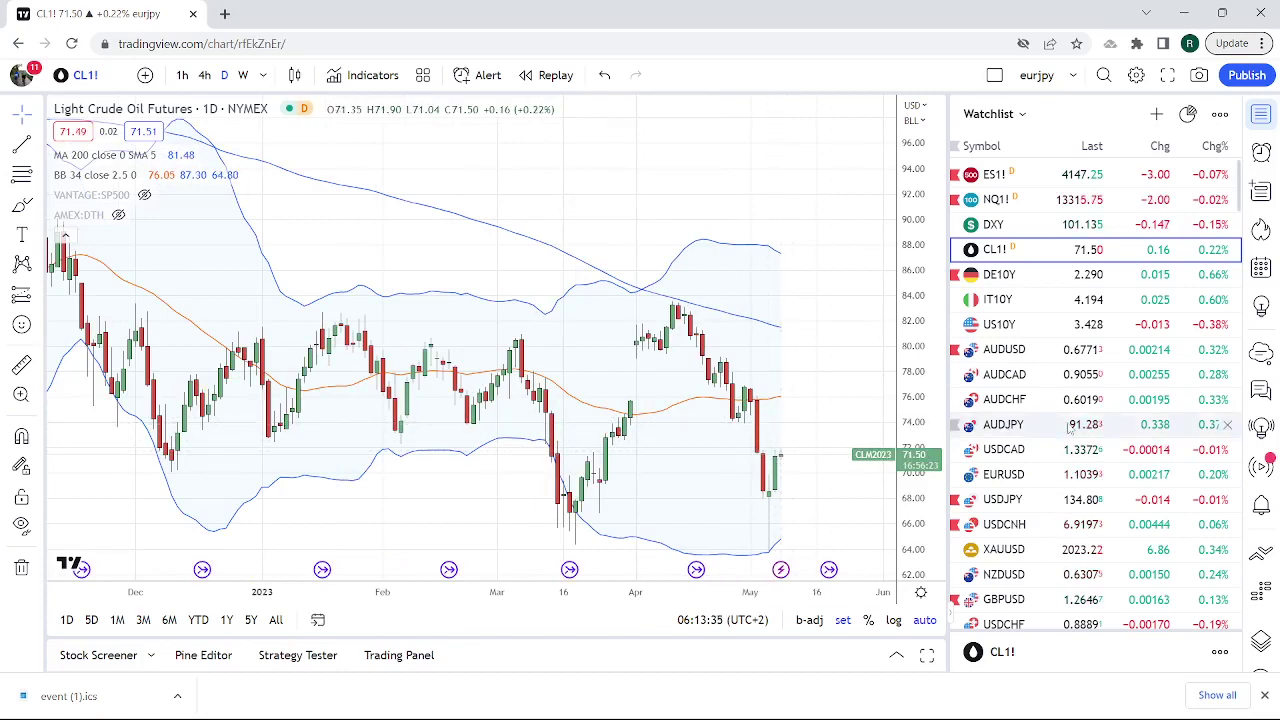
scroll(1068, 428, down, 2)
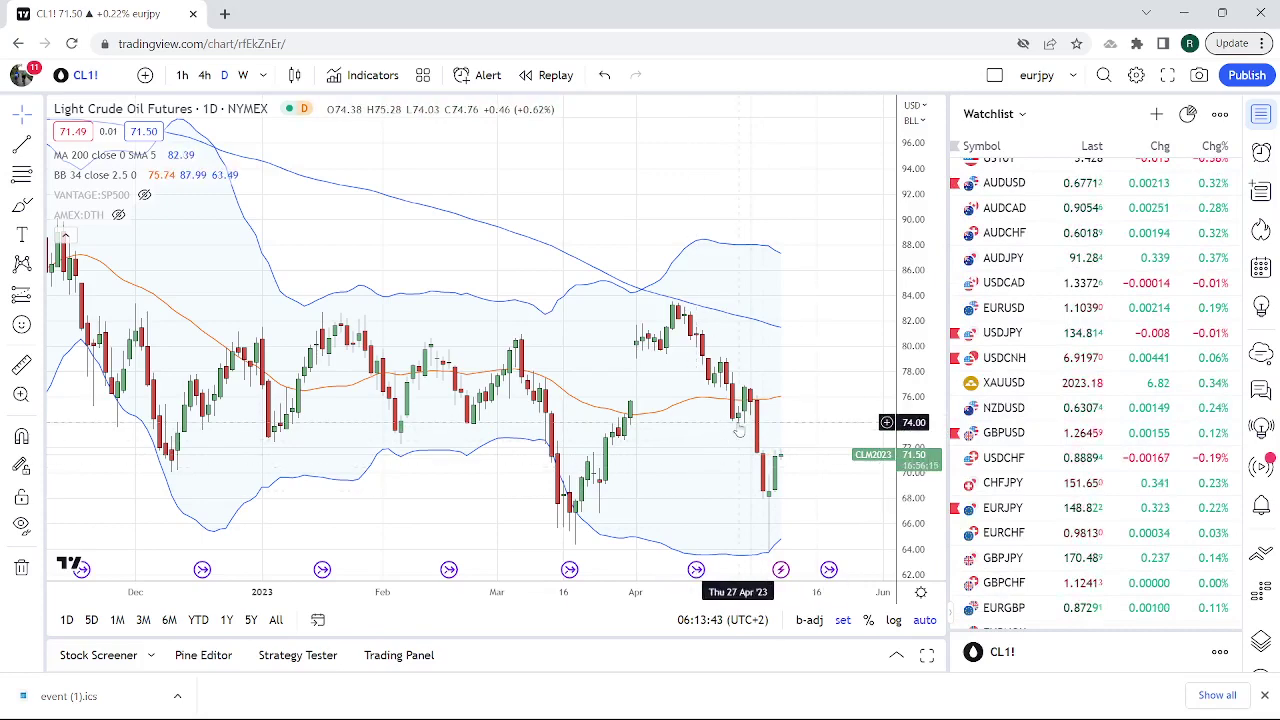
scroll(1060, 412, down, 2)
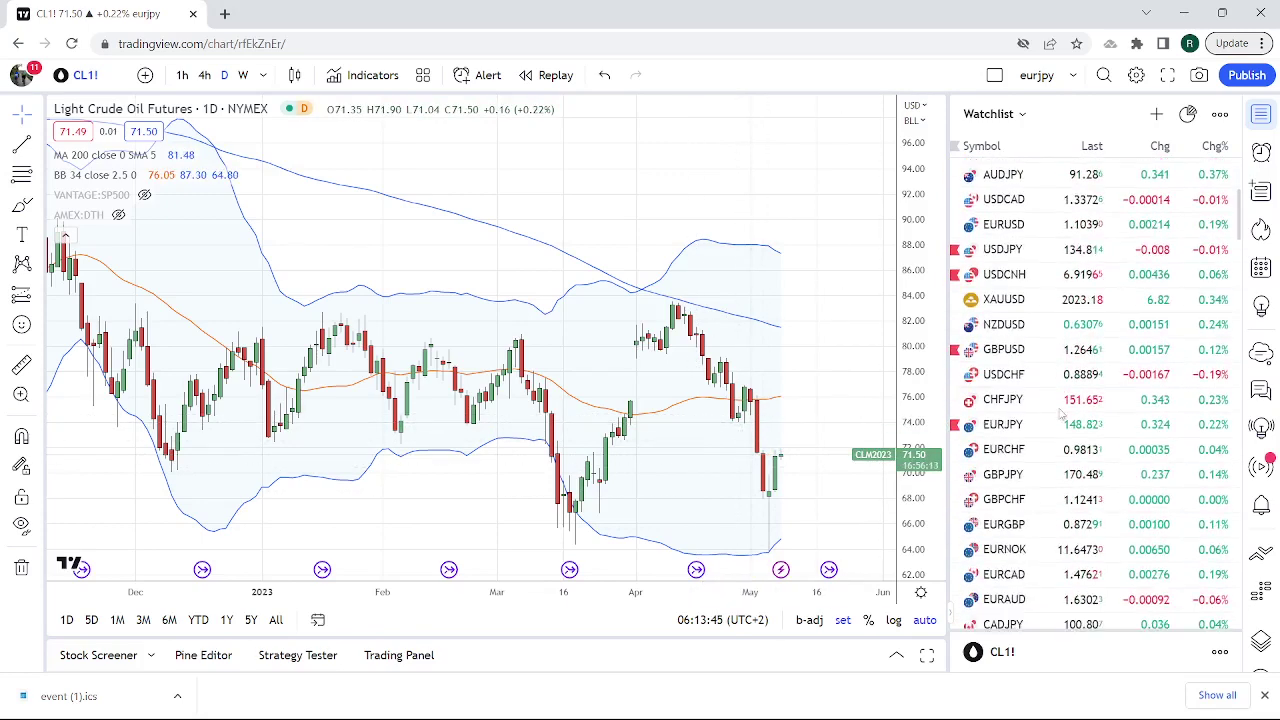
scroll(1060, 412, down, 3)
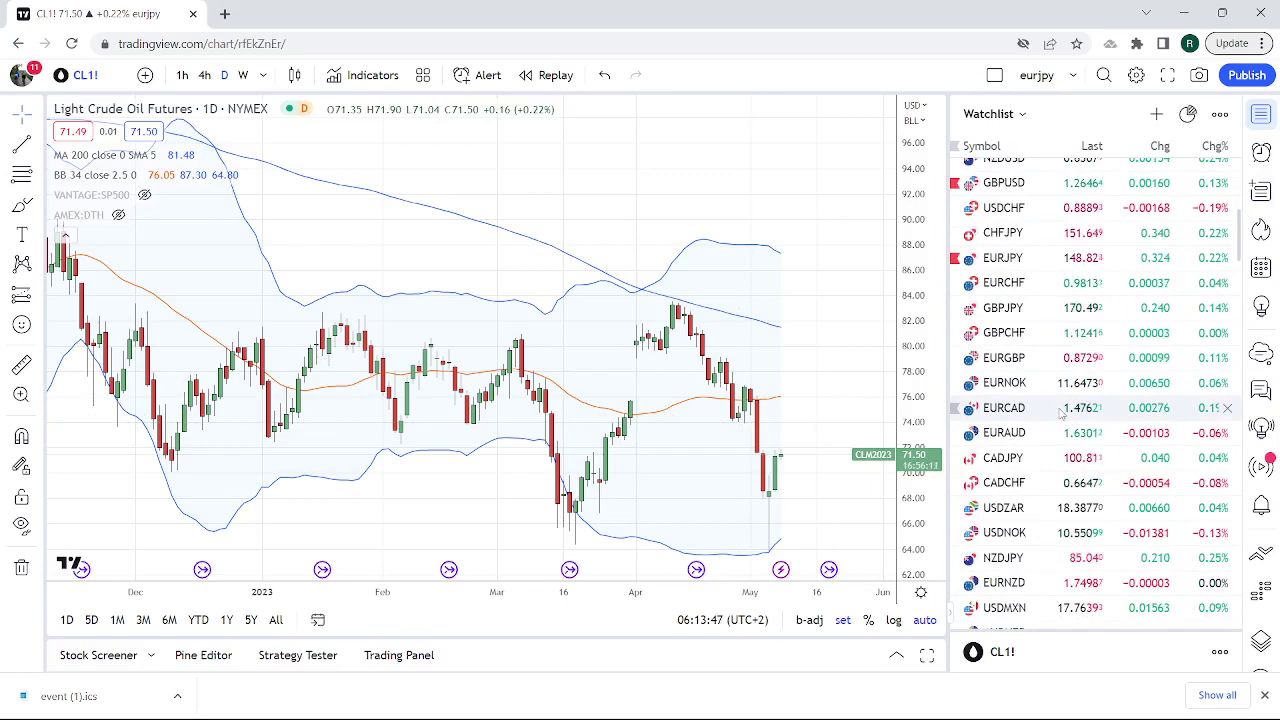
scroll(1062, 412, up, 3)
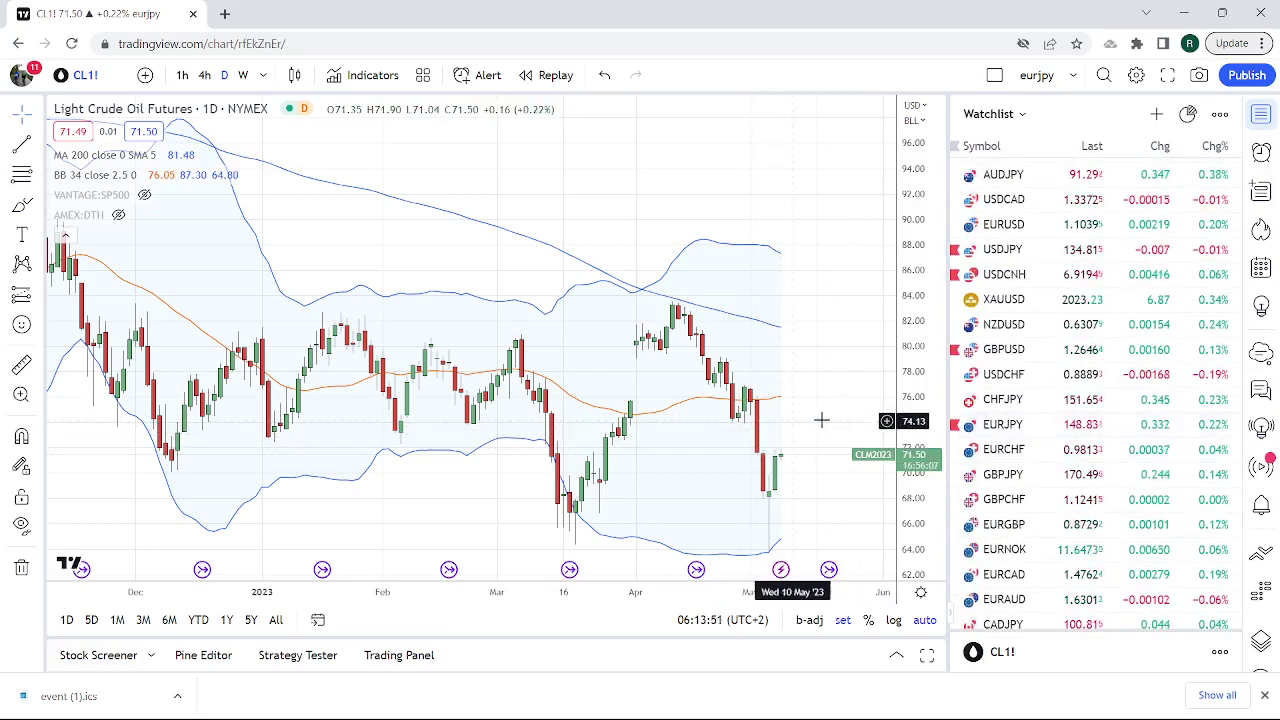
scroll(1068, 439, down, 3)
scroll(1068, 442, down, 3)
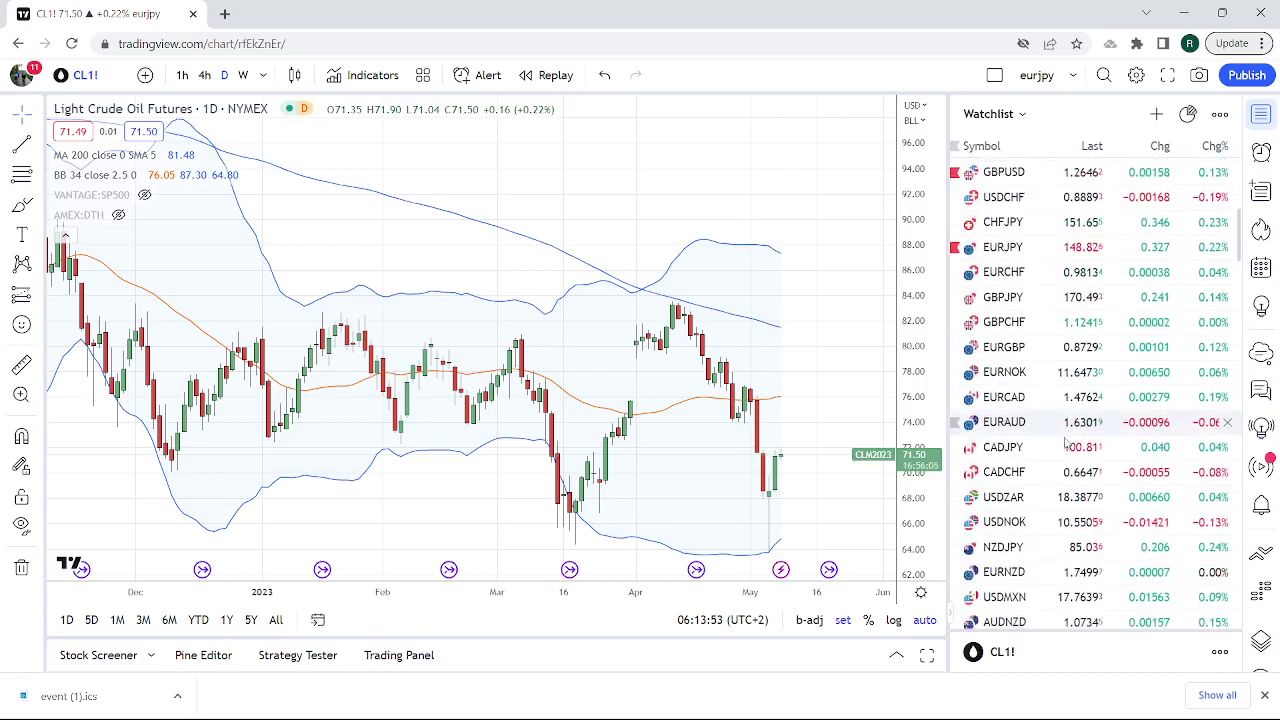
scroll(1070, 508, up, 5)
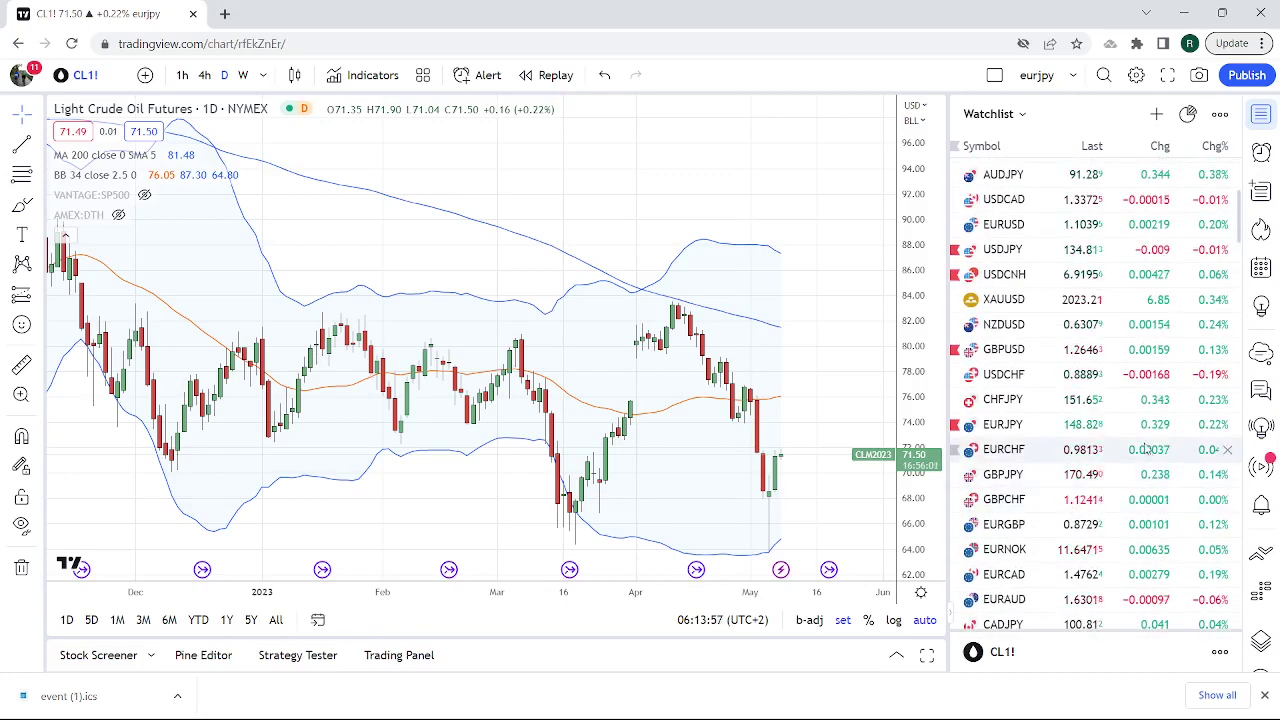
scroll(1145, 442, up, 3)
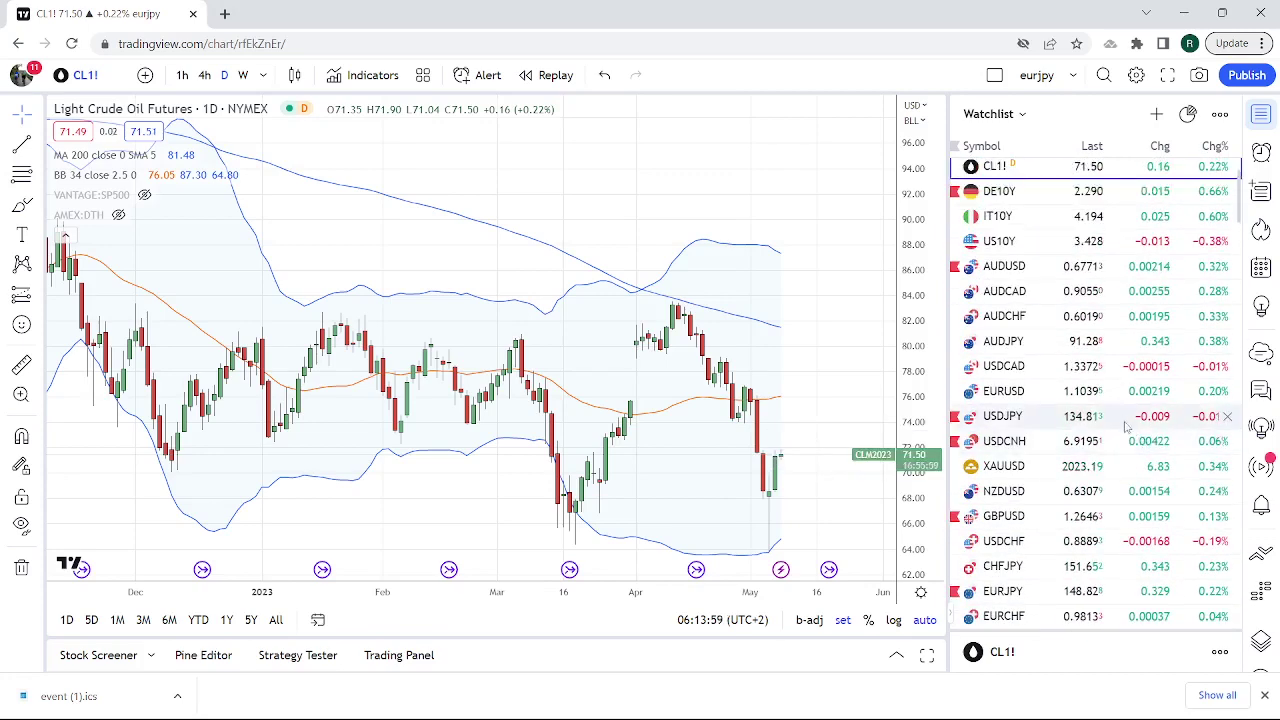
scroll(1125, 432, down, 3)
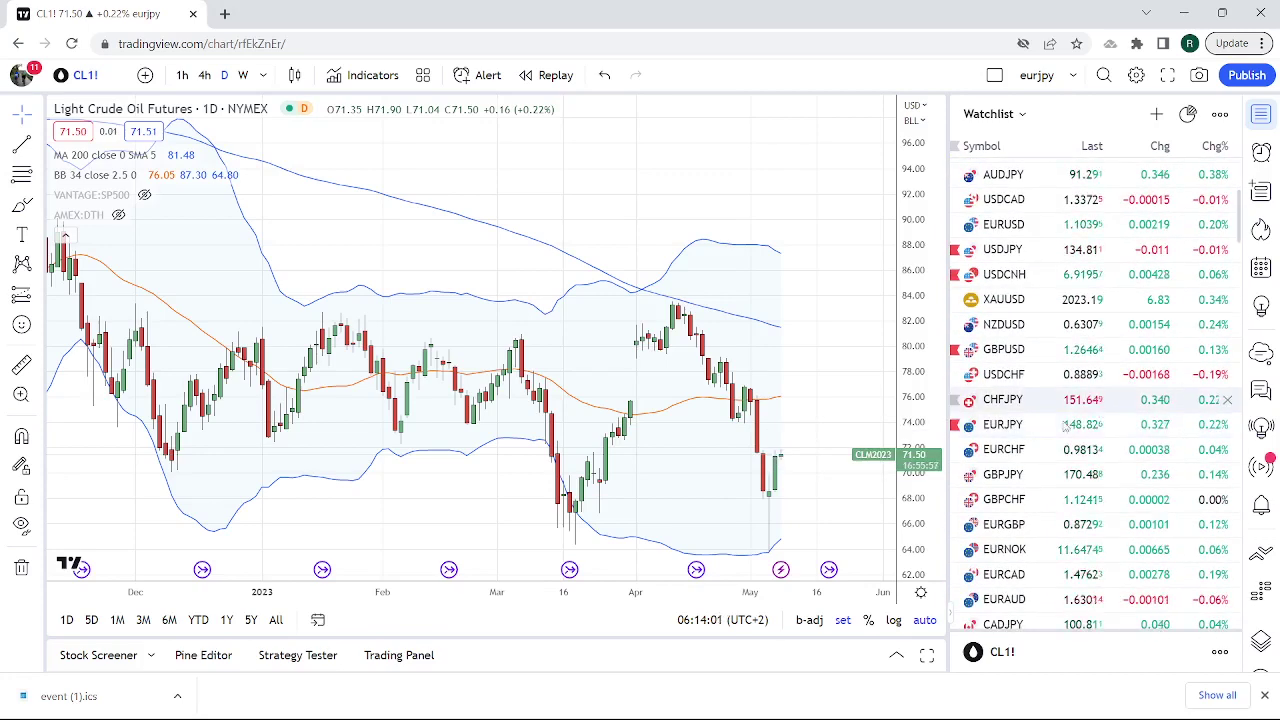
- Load the XAUUSD gold spot daily chart from the watchlist
click(1005, 300)
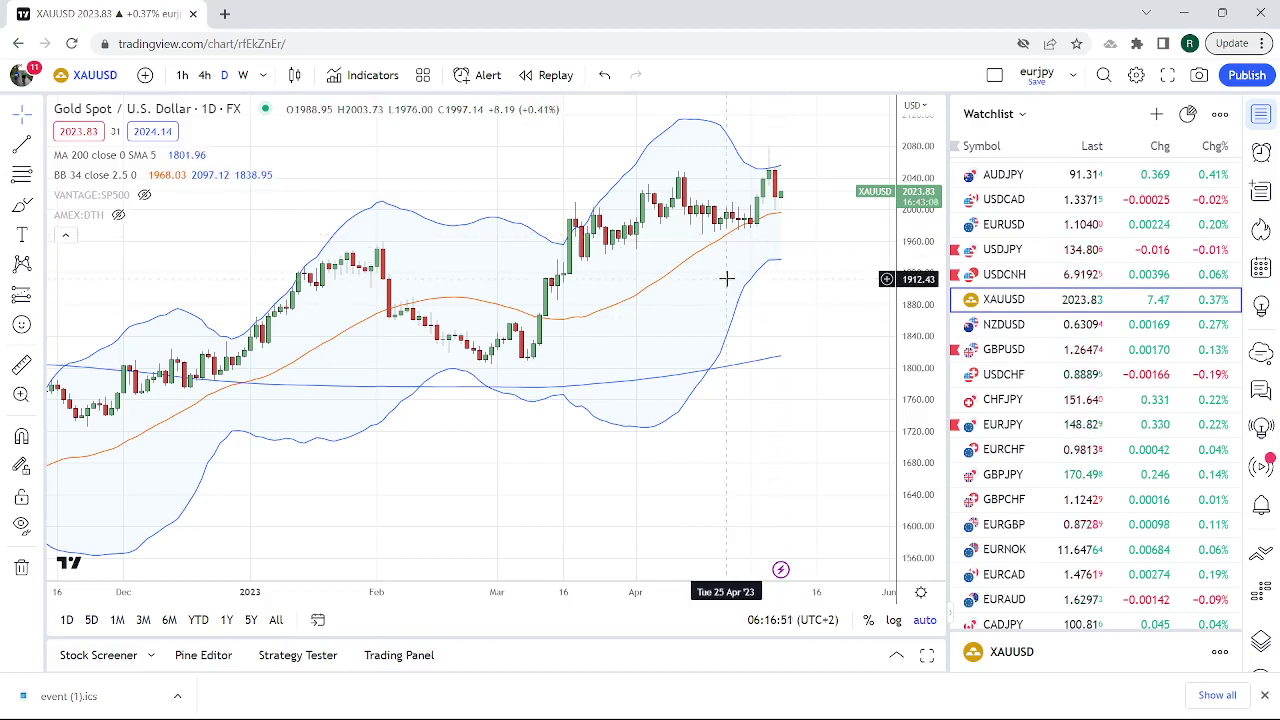
- Zoom the XAUUSD daily chart to cover October through early May
scroll(727, 279, up, 3)
scroll(727, 279, down, 3)
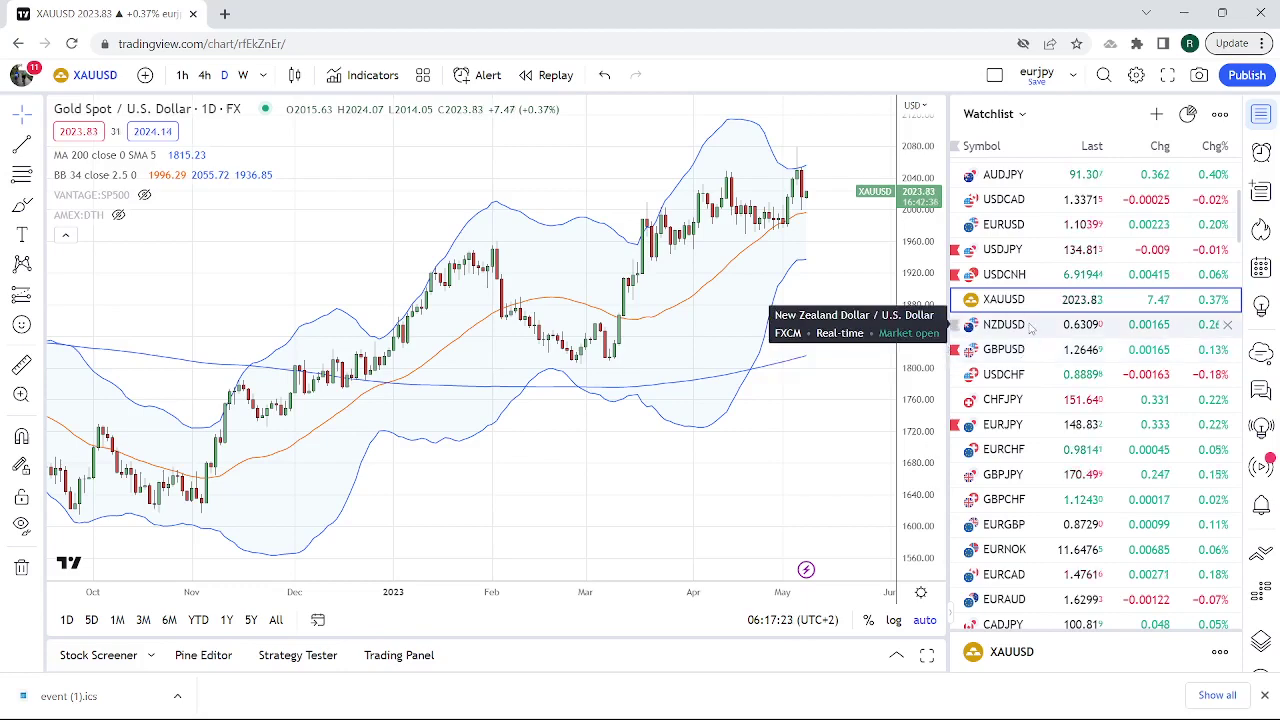
scroll(1035, 355, down, 3)
scroll(1051, 368, up, 3)
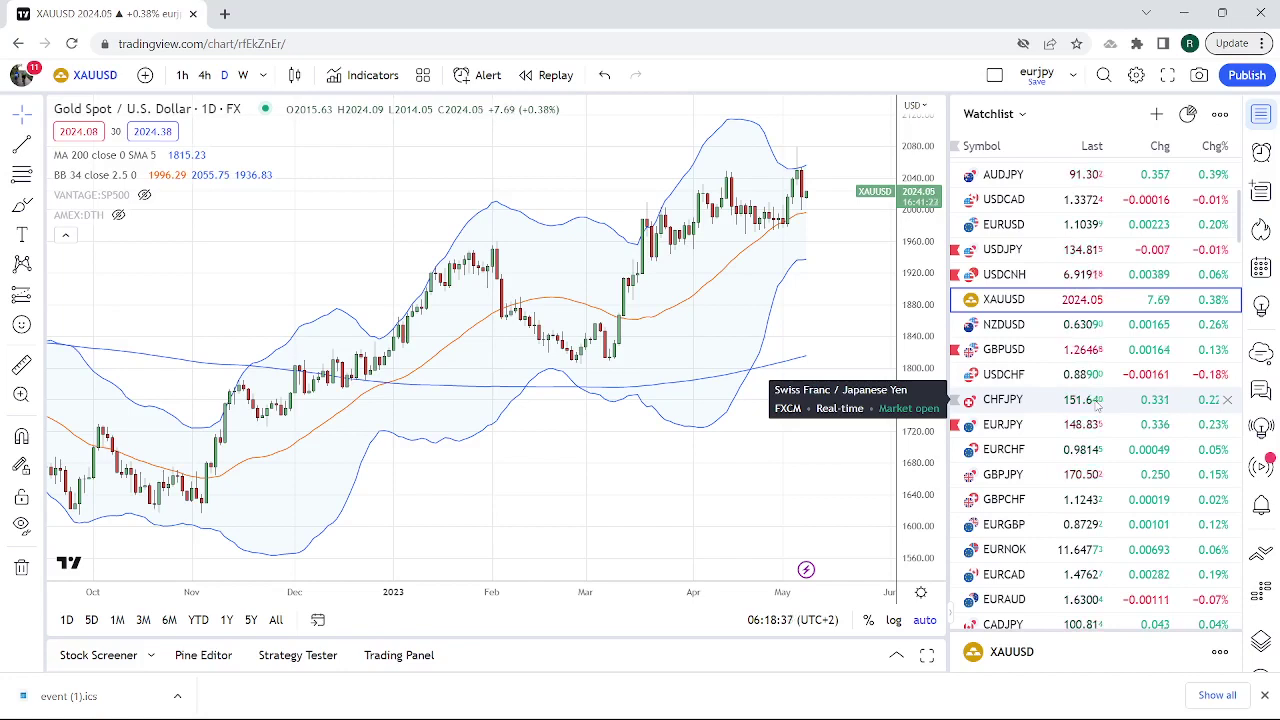
- Find EURUSD in the watchlist and load its daily chart
scroll(1112, 318, down, 3)
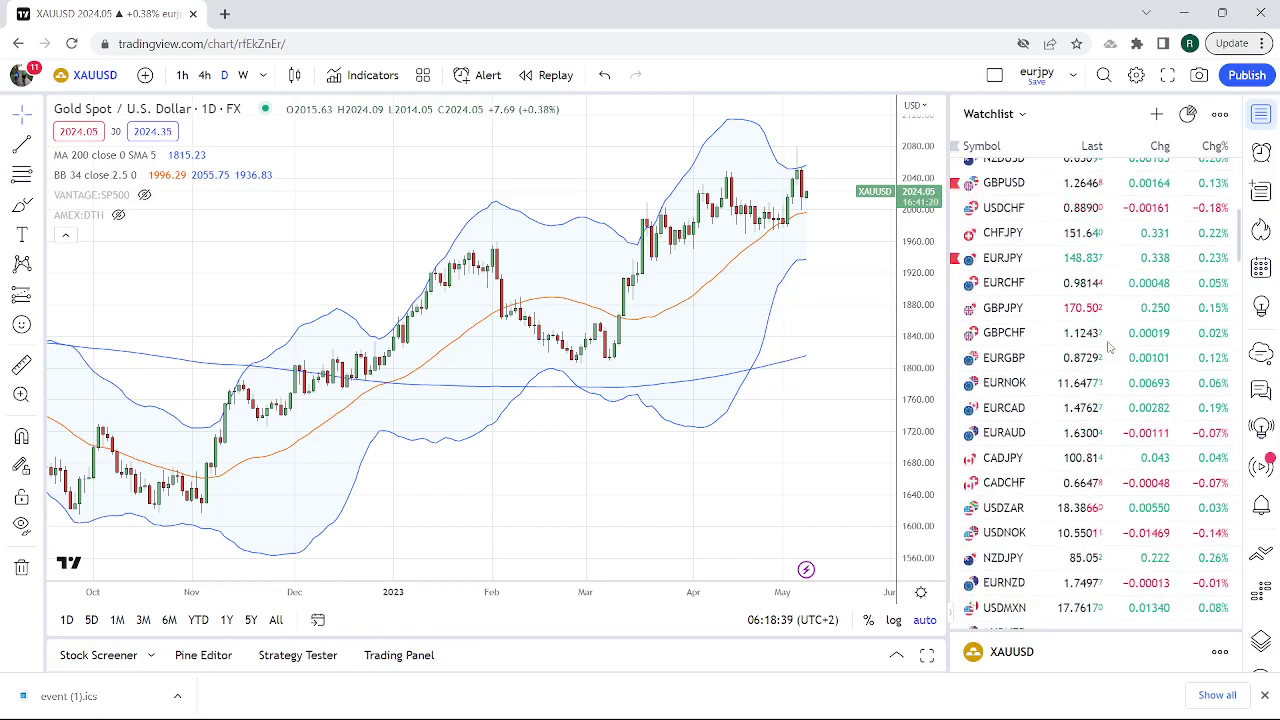
scroll(1120, 415, up, 7)
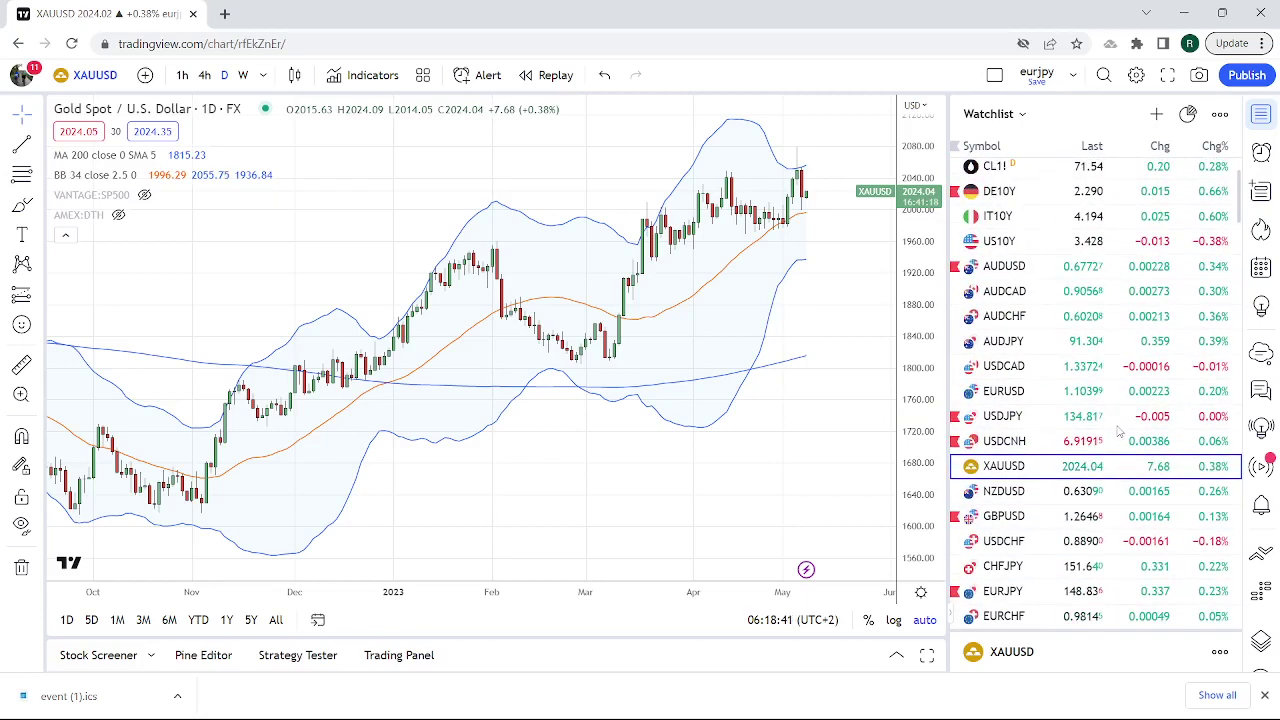
scroll(1120, 430, down, 3)
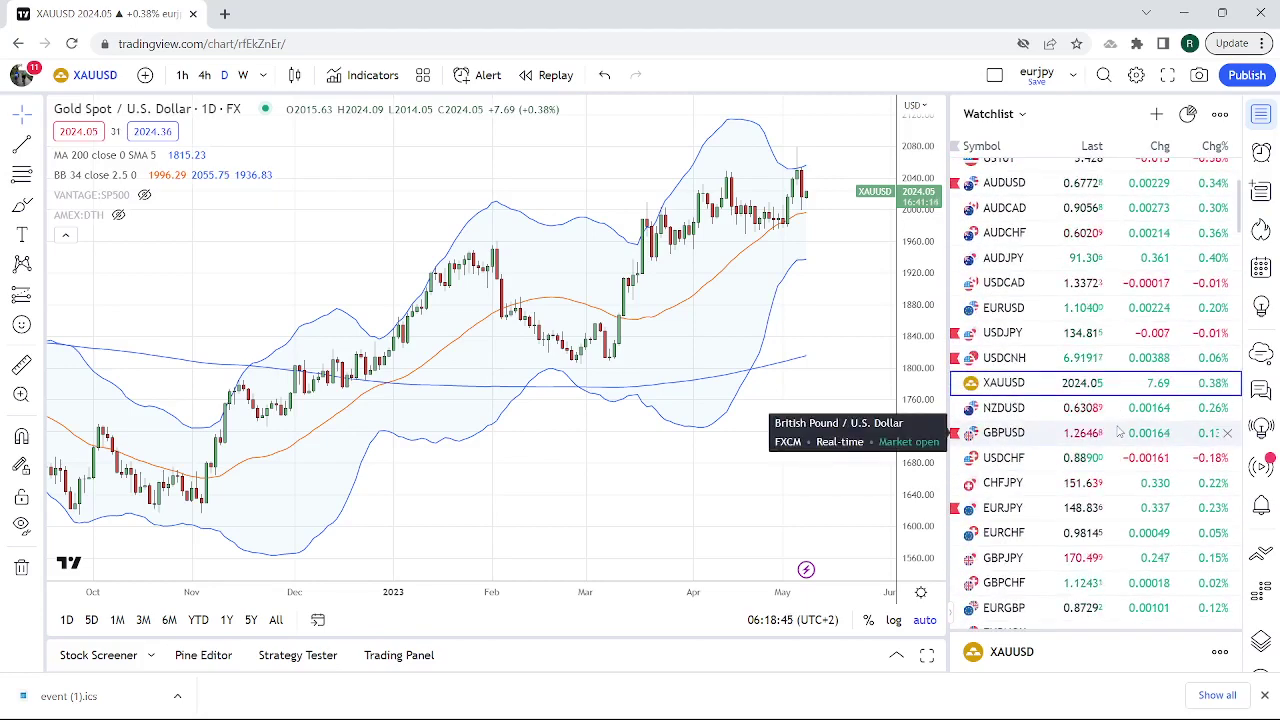
scroll(1115, 410, up, 4)
scroll(1070, 375, down, 3)
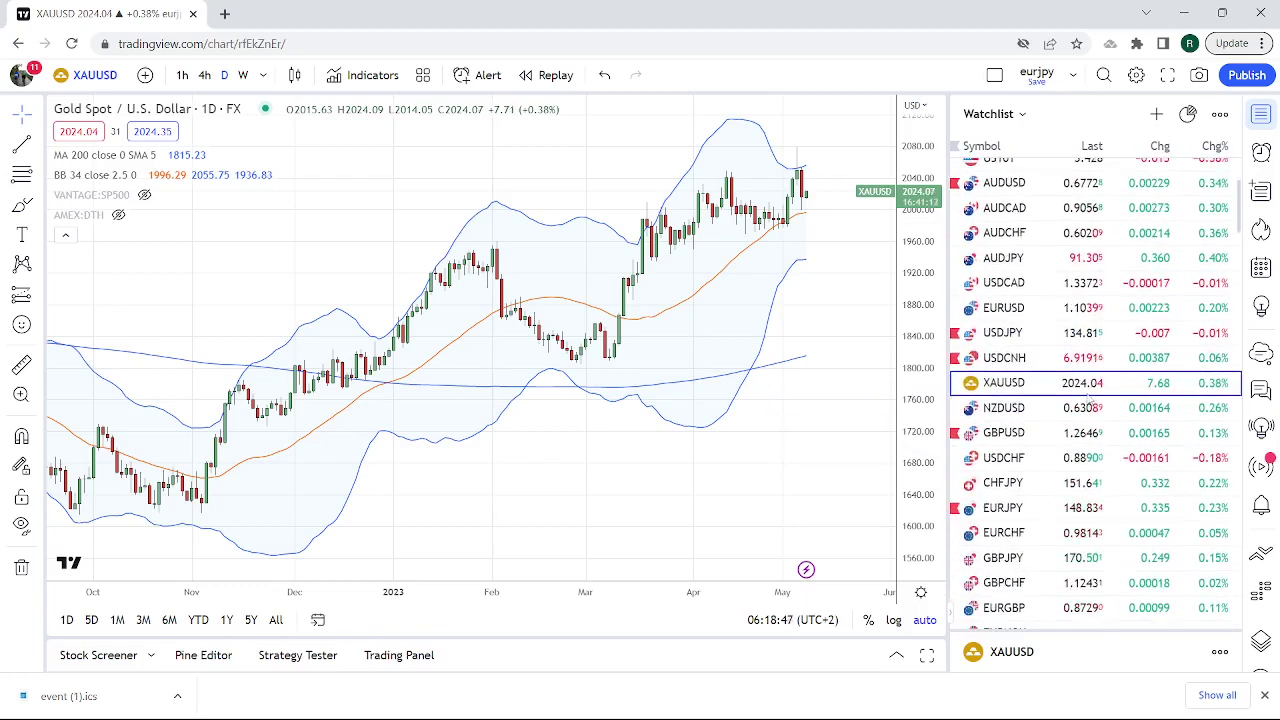
click(1005, 307)
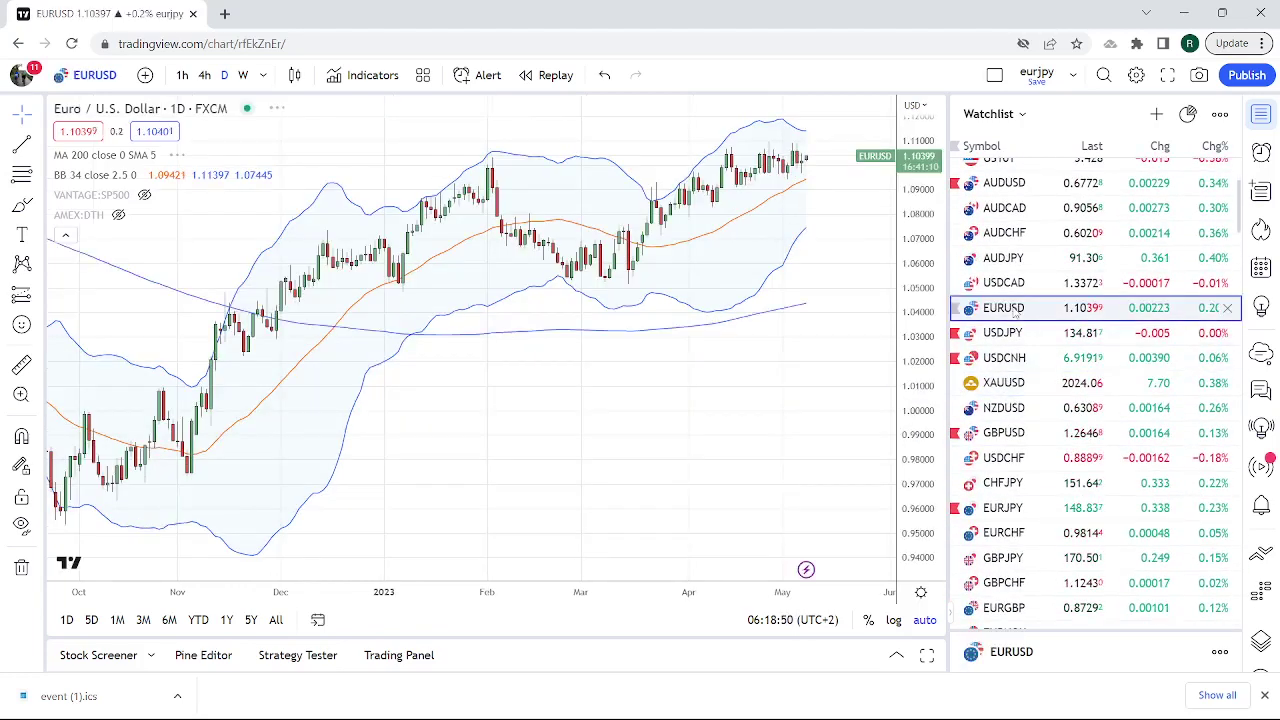